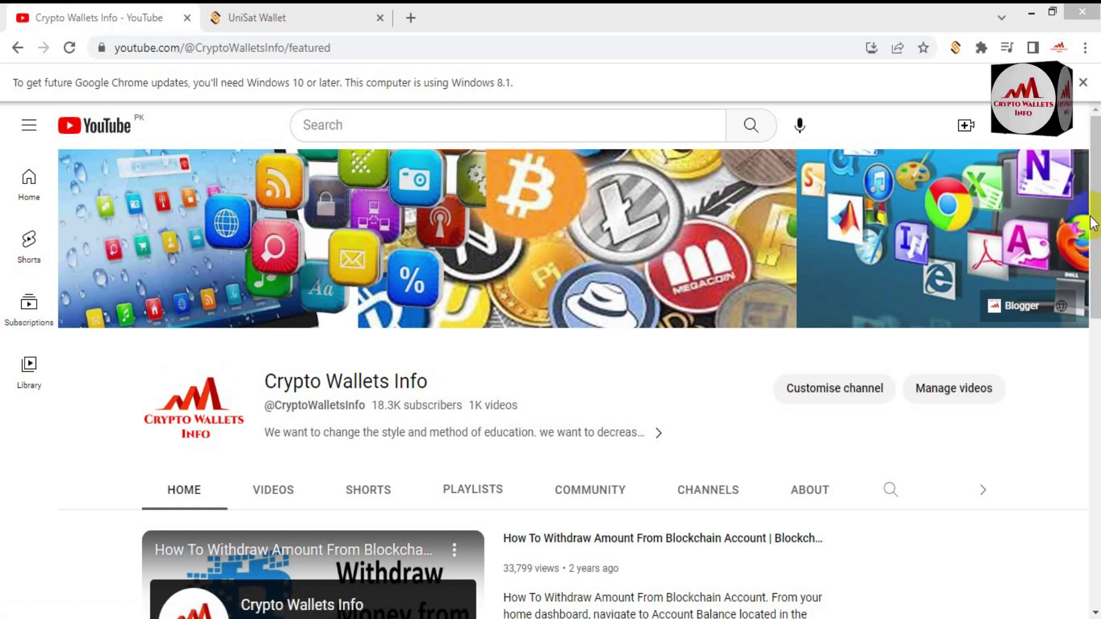
- Browse the Crypto Wallets Info channel home page, then go to its Videos tab
drag(1095, 240, 1095, 410)
scroll(1088, 404, down, 3)
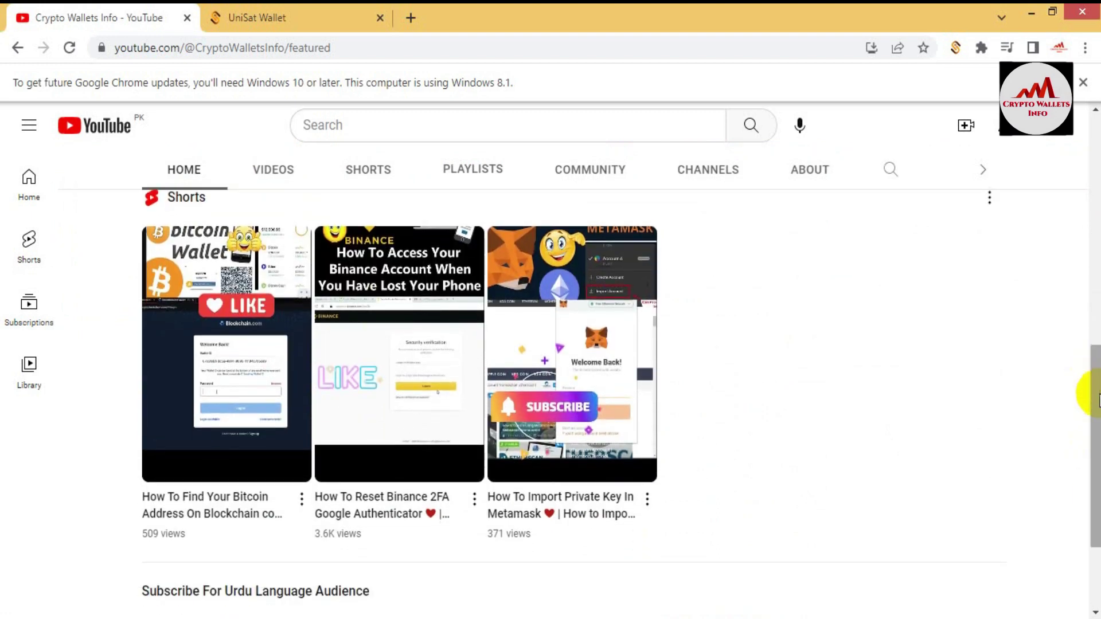
scroll(1087, 405, down, 3)
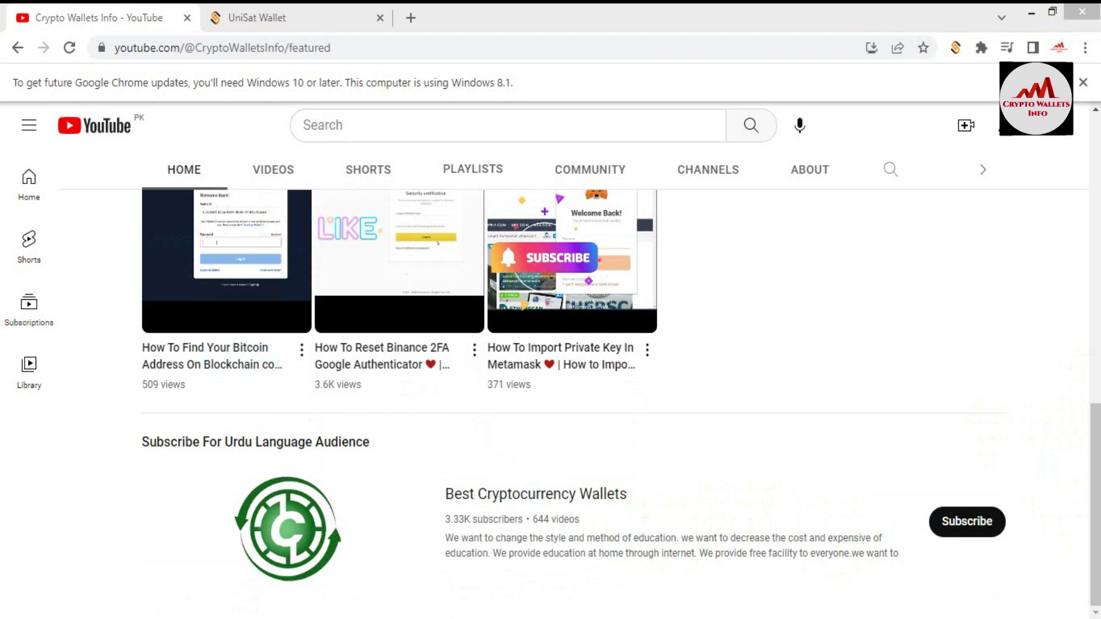
drag(1094, 442, 1095, 172)
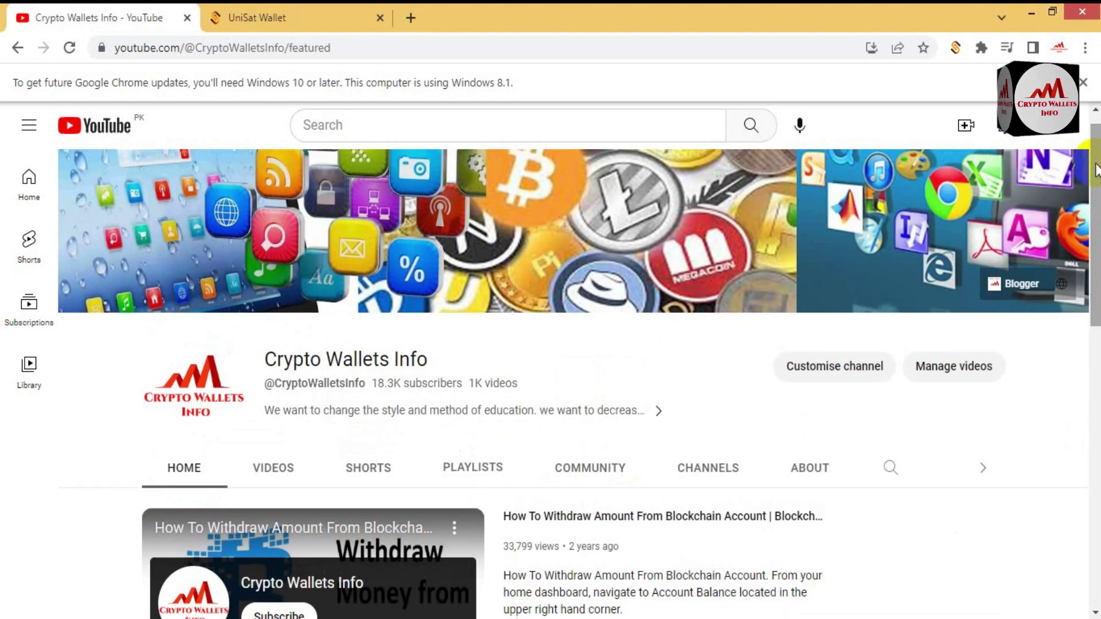
click(268, 473)
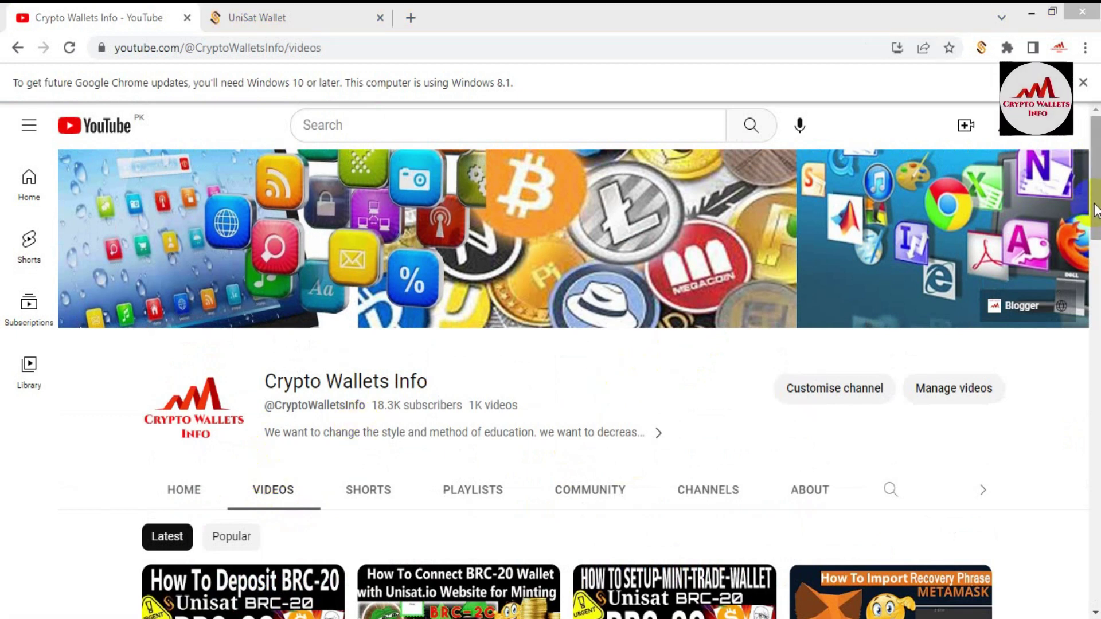
- Scroll the Videos list and preview the latest UniSat BRC-20 tutorial thumbnails
scroll(573, 384, down, 5)
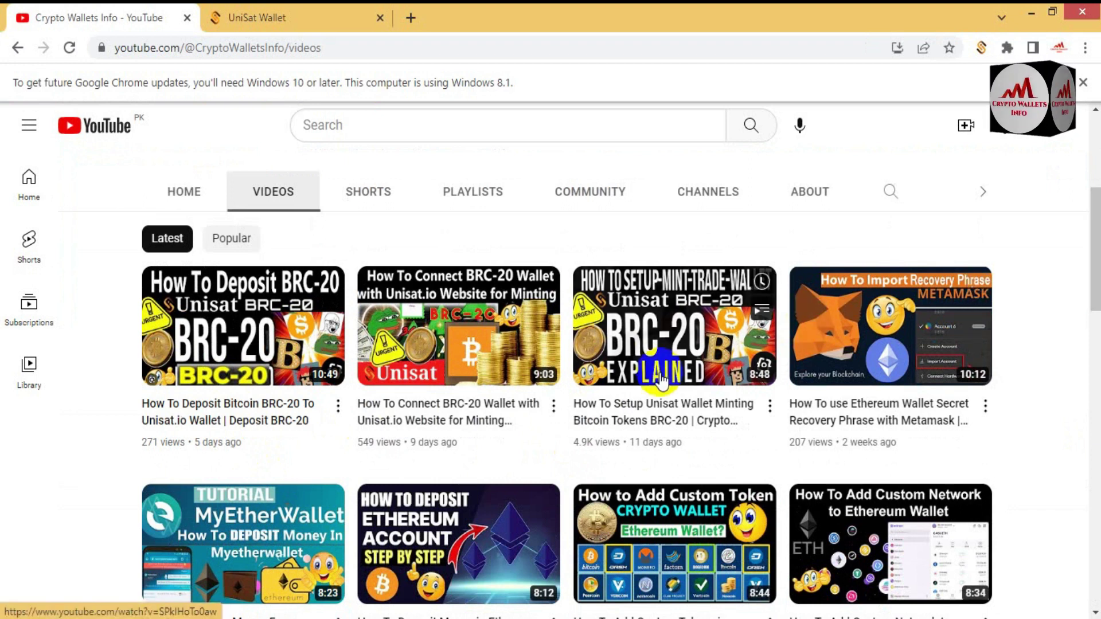
mouse_move(692, 378)
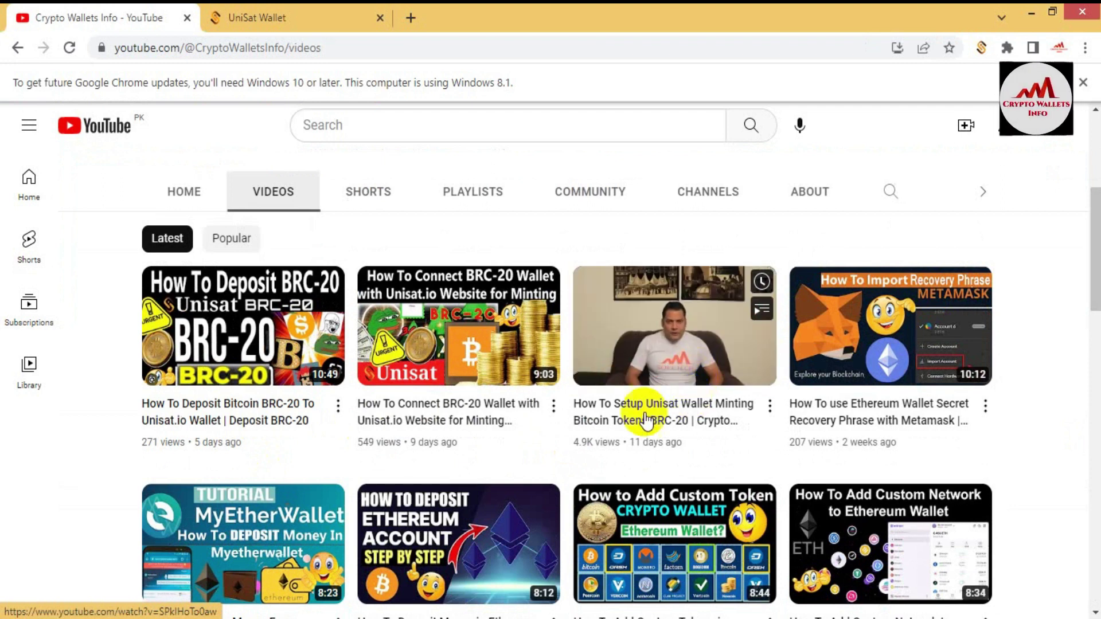
mouse_move(503, 425)
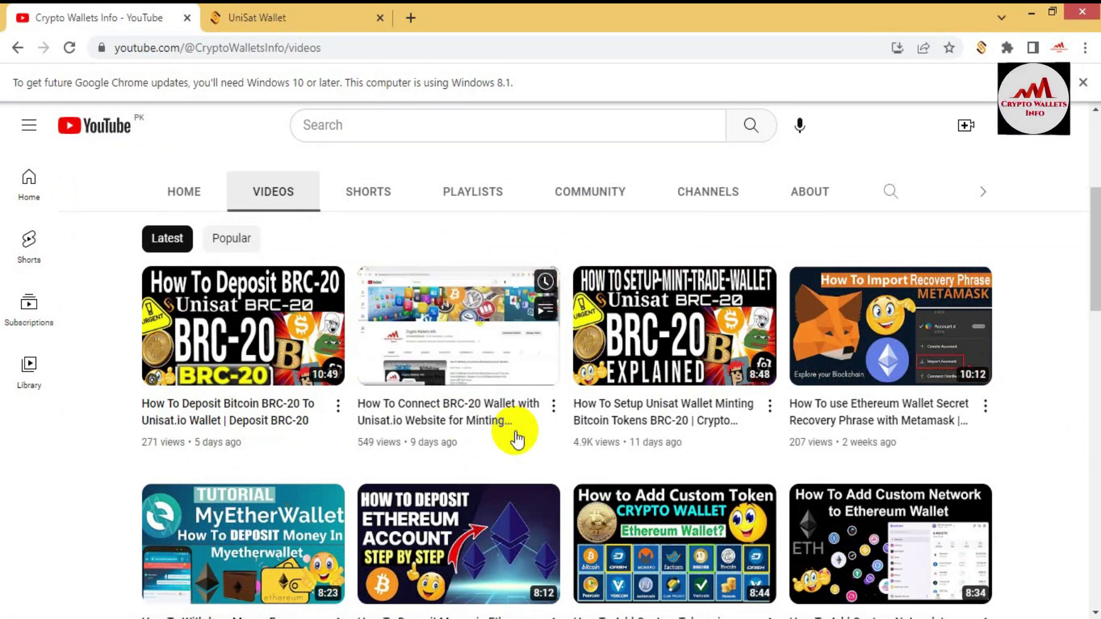
mouse_move(218, 404)
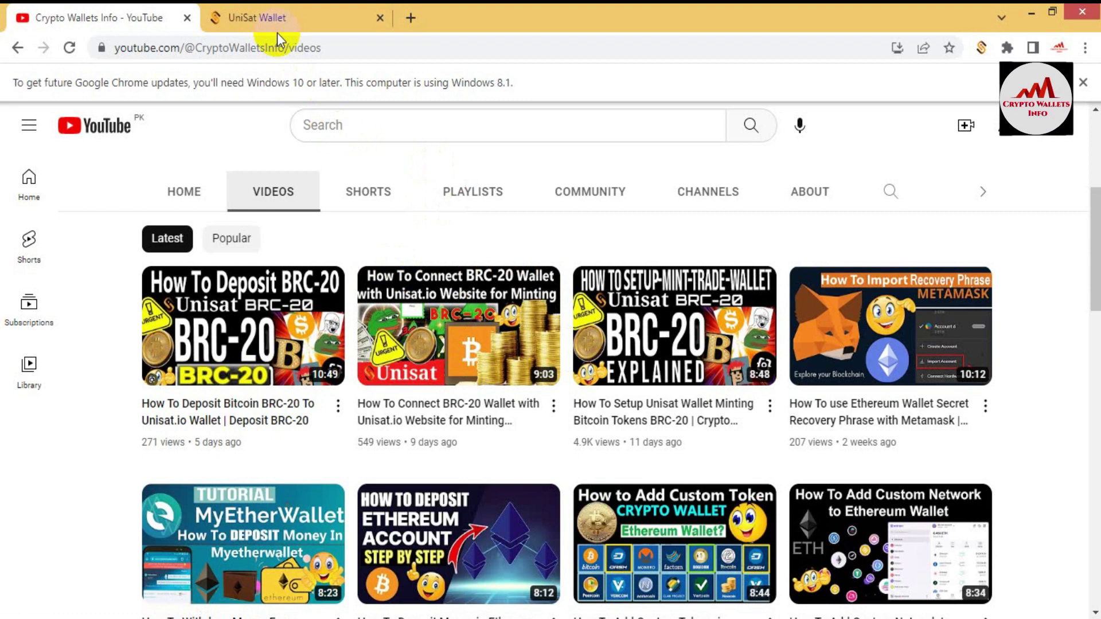
- From the unisat.io download page, bring up the UniSat extension and enter the wallet password
click(247, 16)
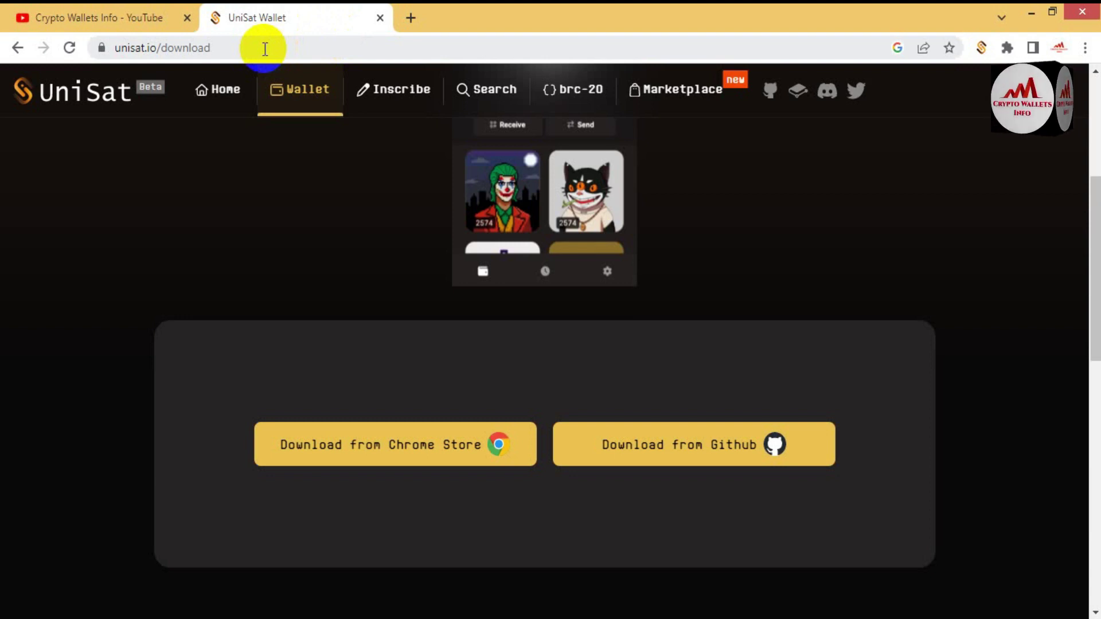
click(436, 459)
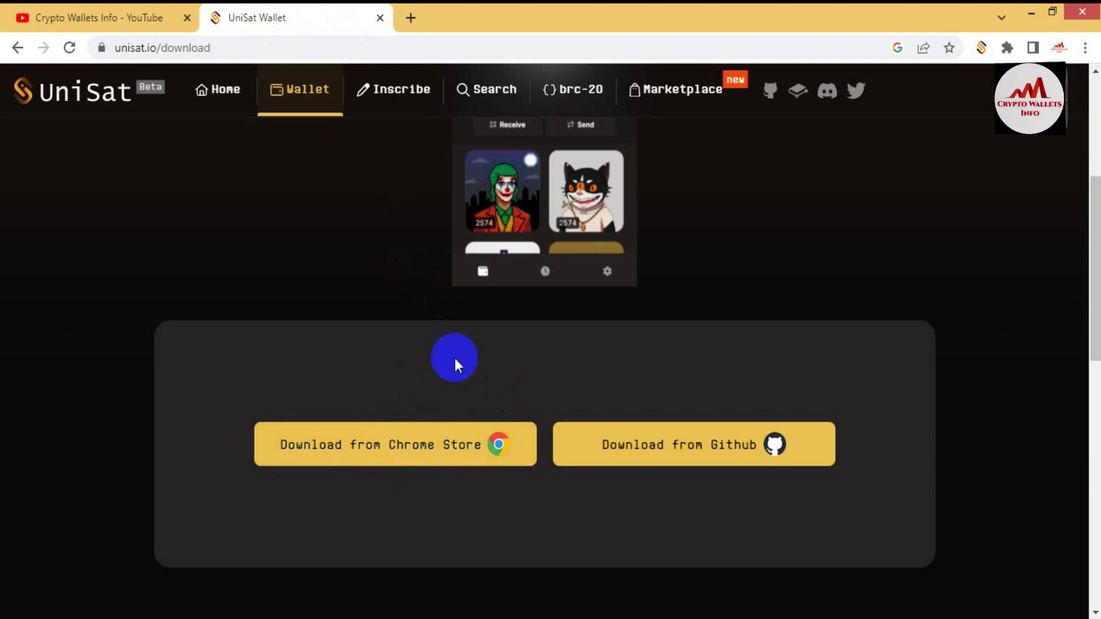
click(981, 49)
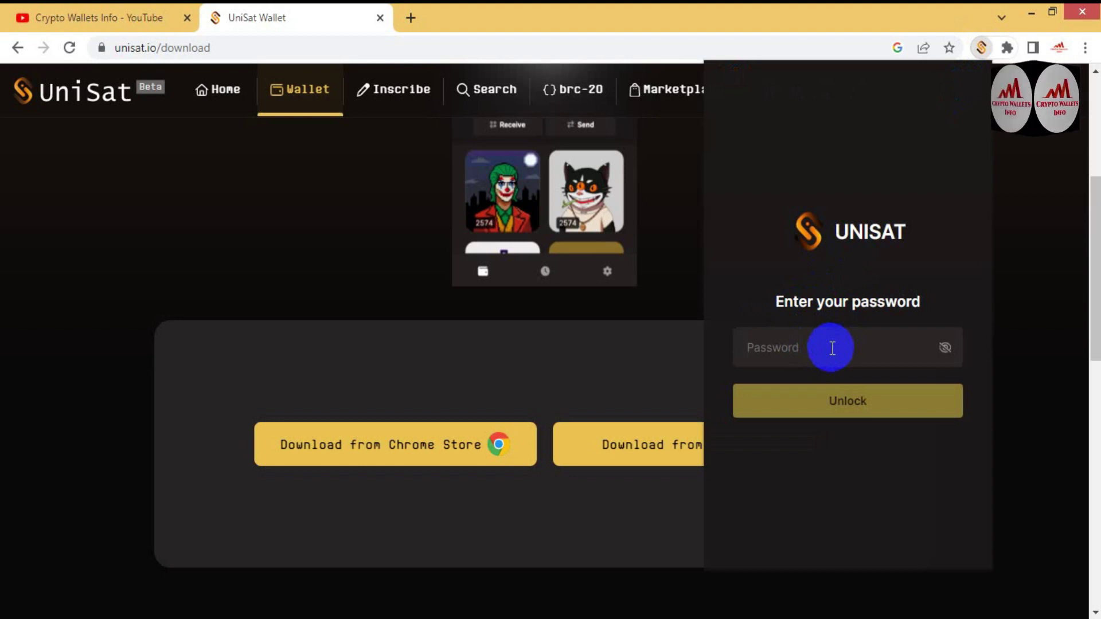
text(****)
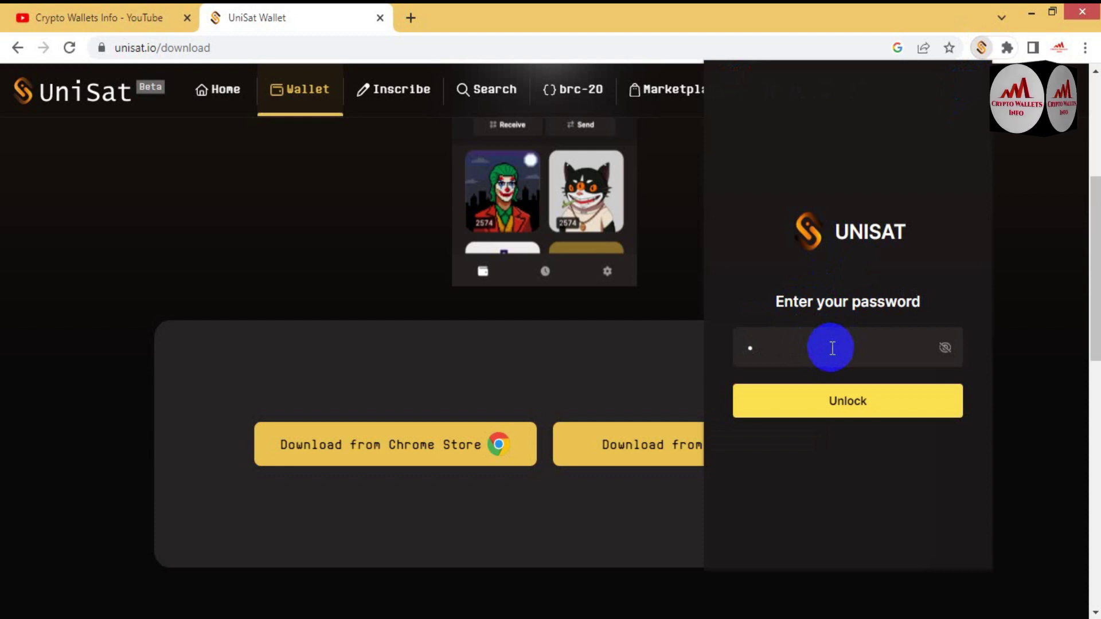
text(*********)
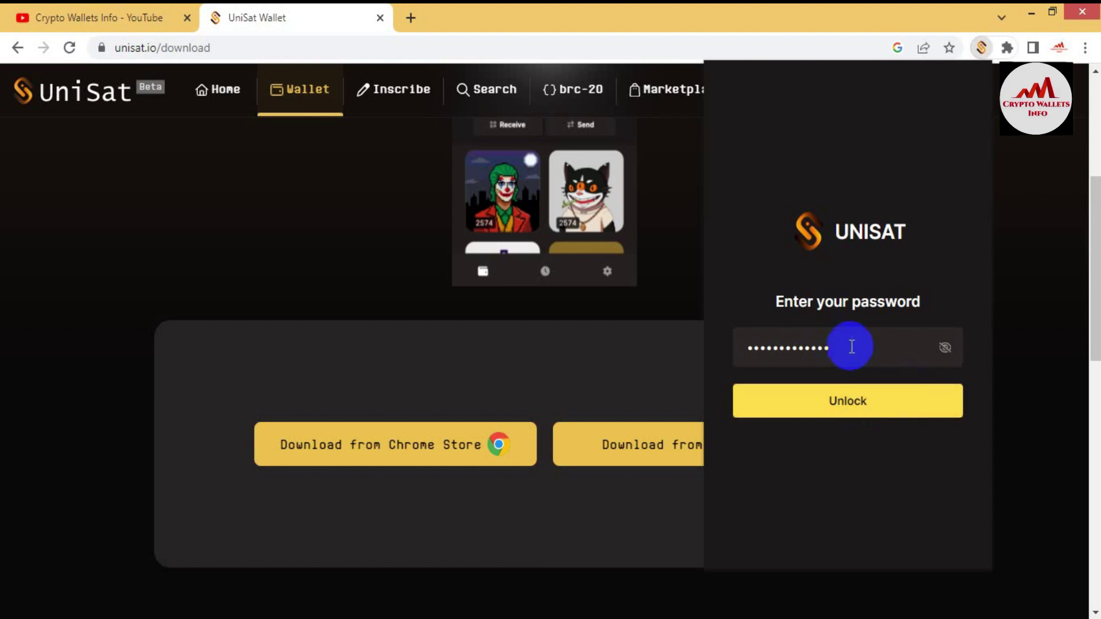
- Unlock the wallet and use Expand View from settings to open it in a full tab
click(843, 401)
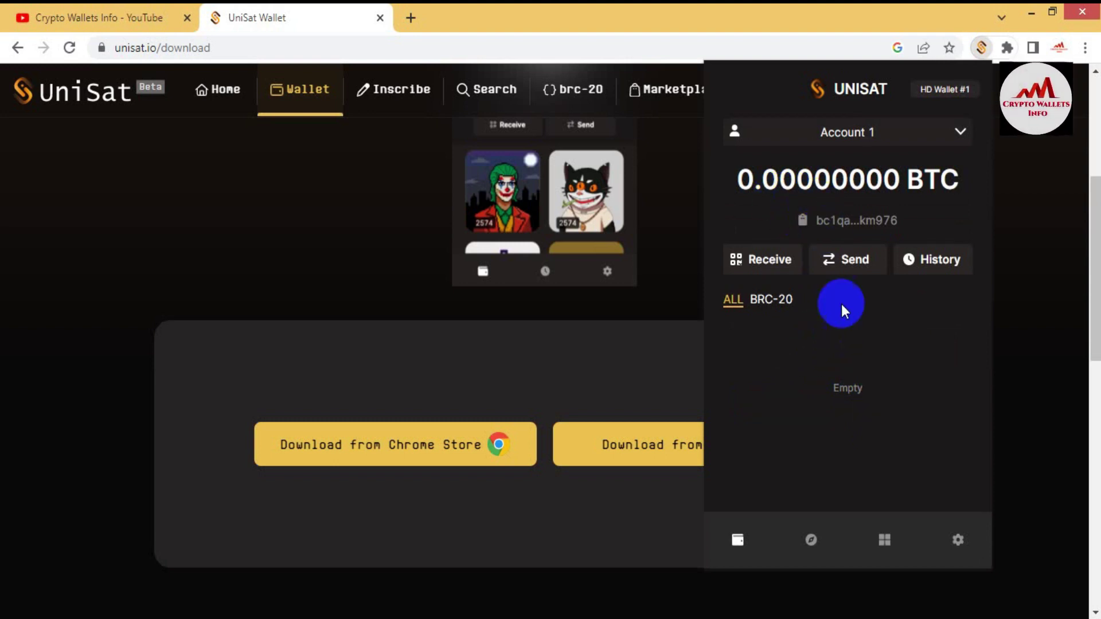
click(965, 542)
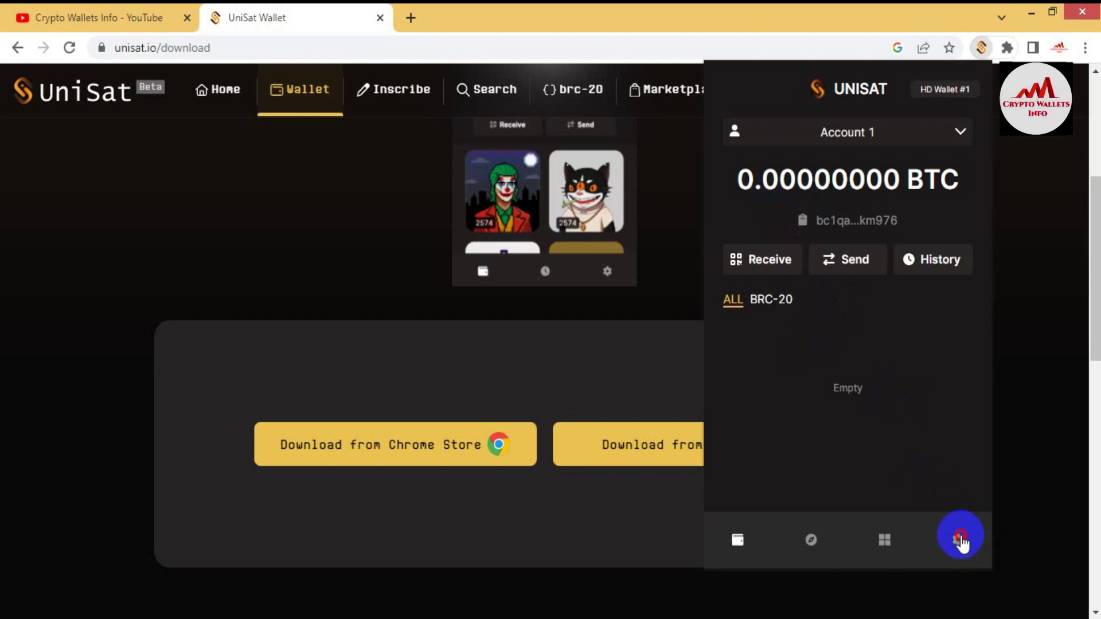
click(872, 410)
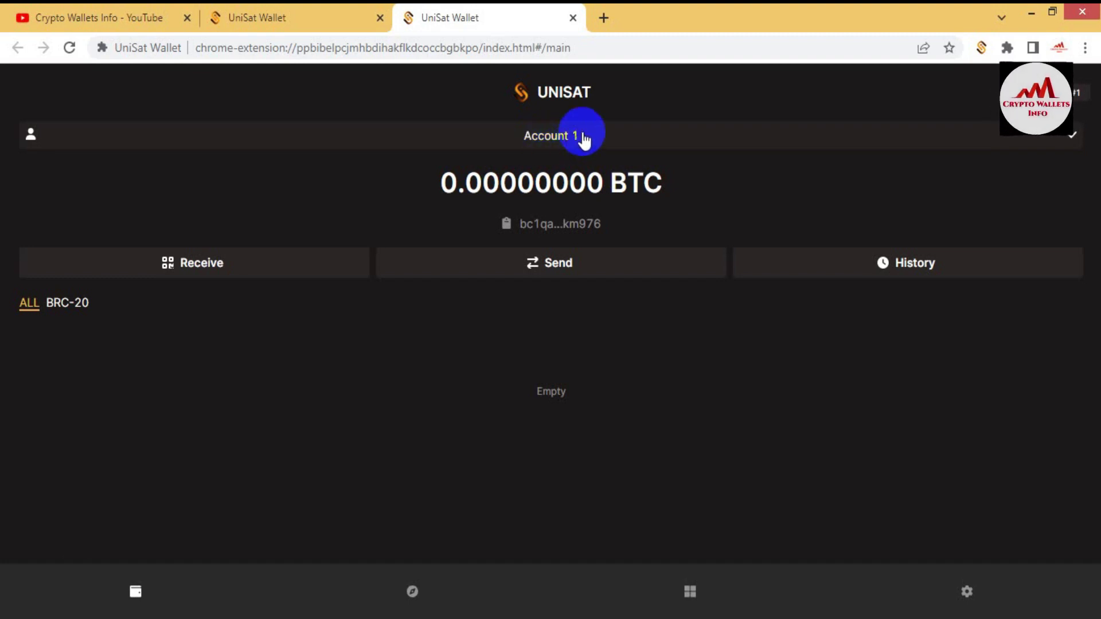
- Open the Switch Account list, which holds only Account 1, and begin adding an account
click(705, 138)
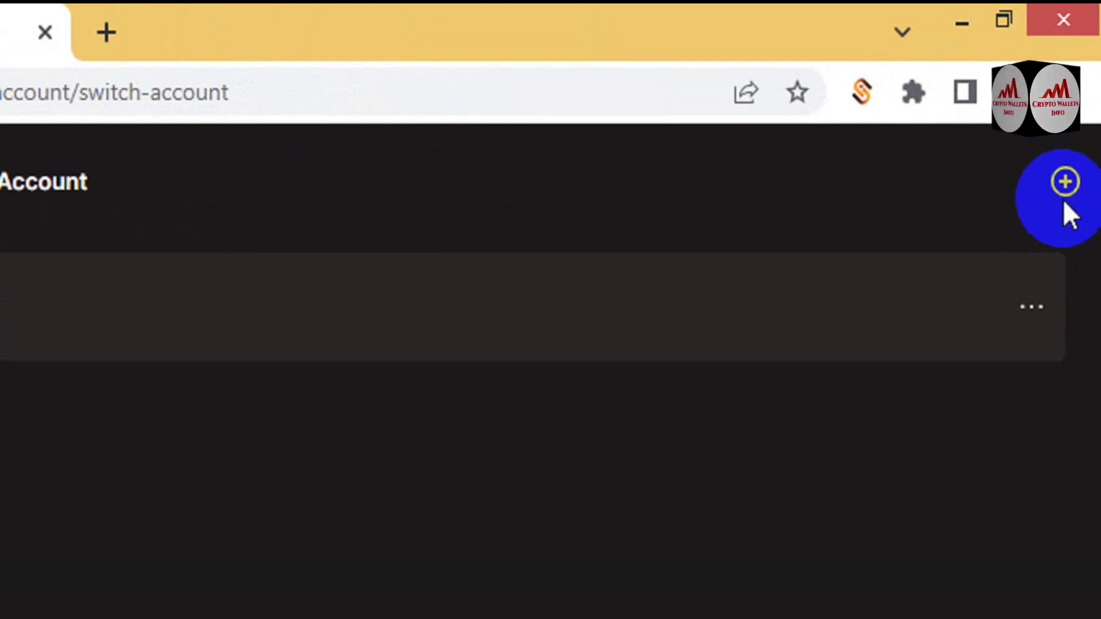
click(1083, 93)
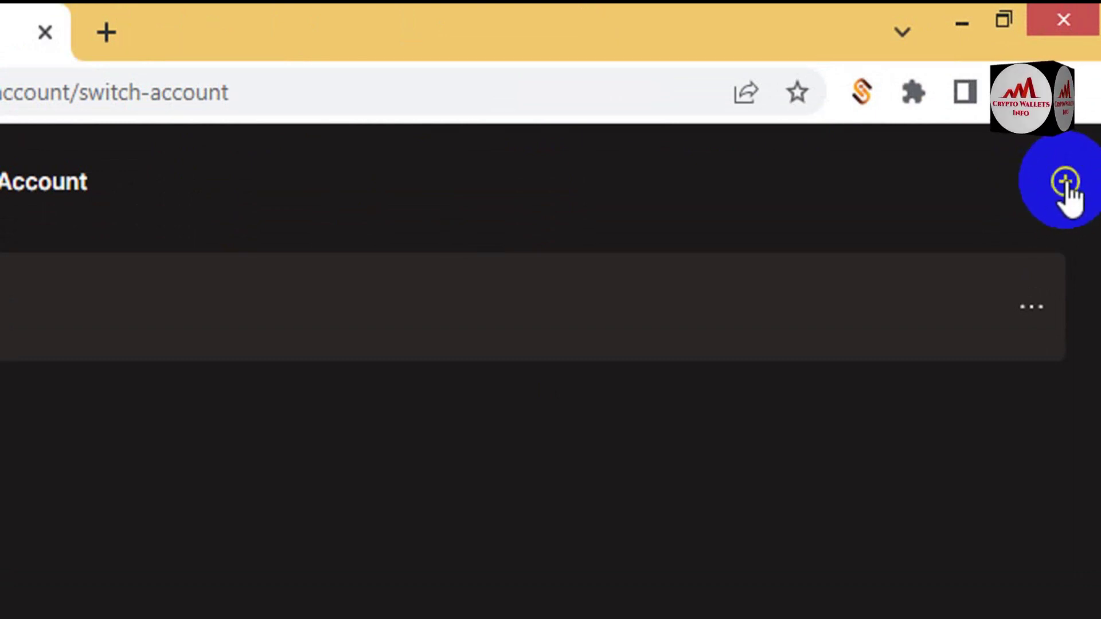
- Create Account 2 under its default name, then reopen the Switch Account list
click(1066, 182)
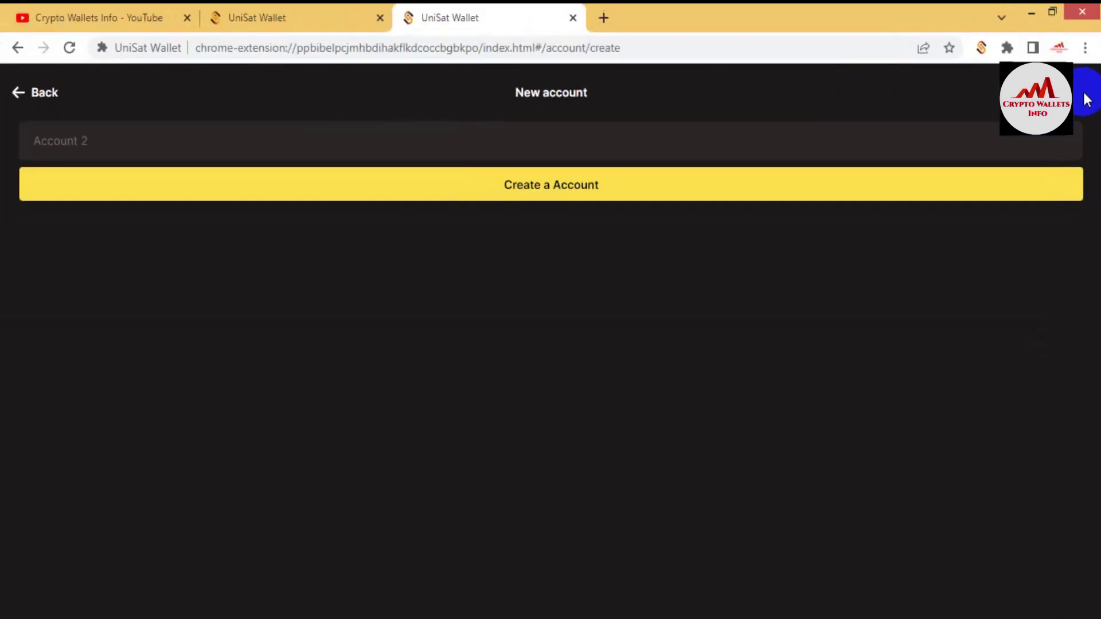
click(418, 133)
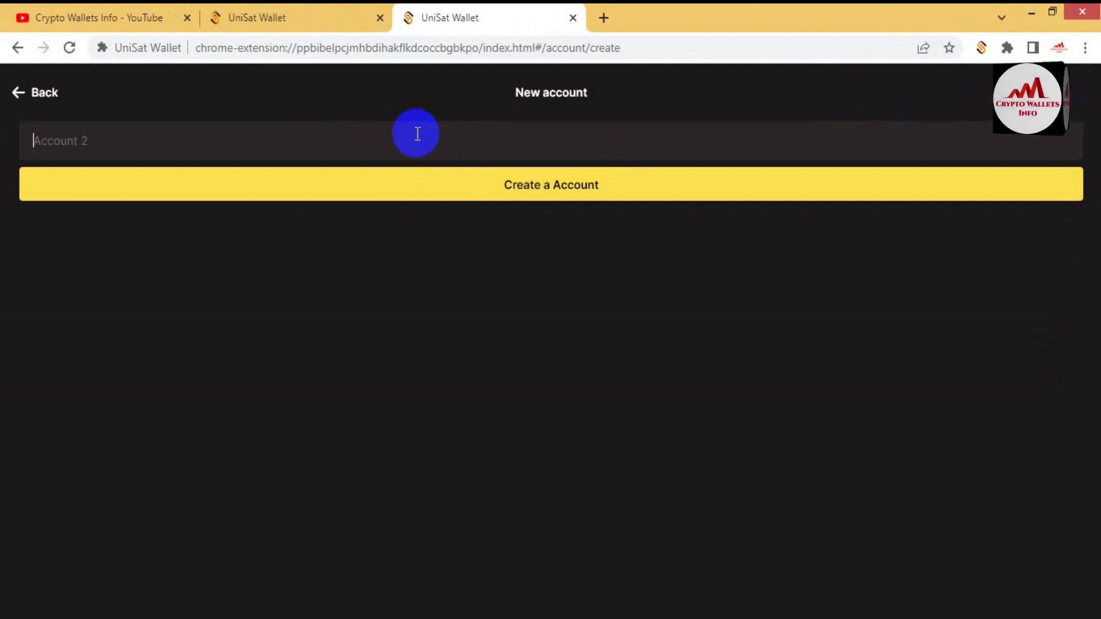
text(A)
text(C)
key(BackSpace)
key(BackSpace)
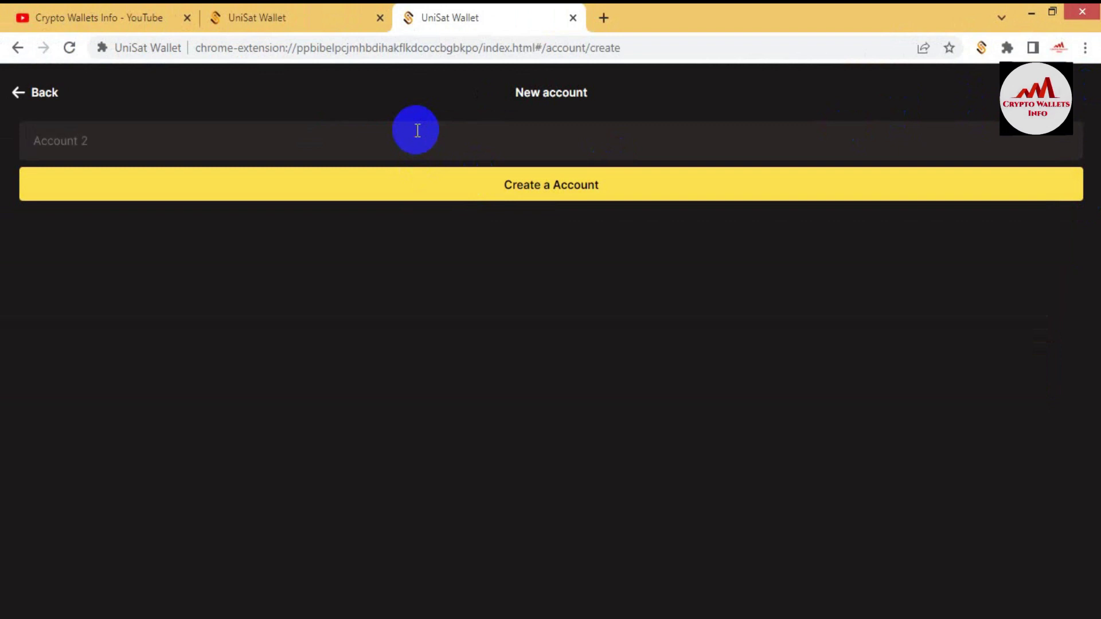
click(575, 185)
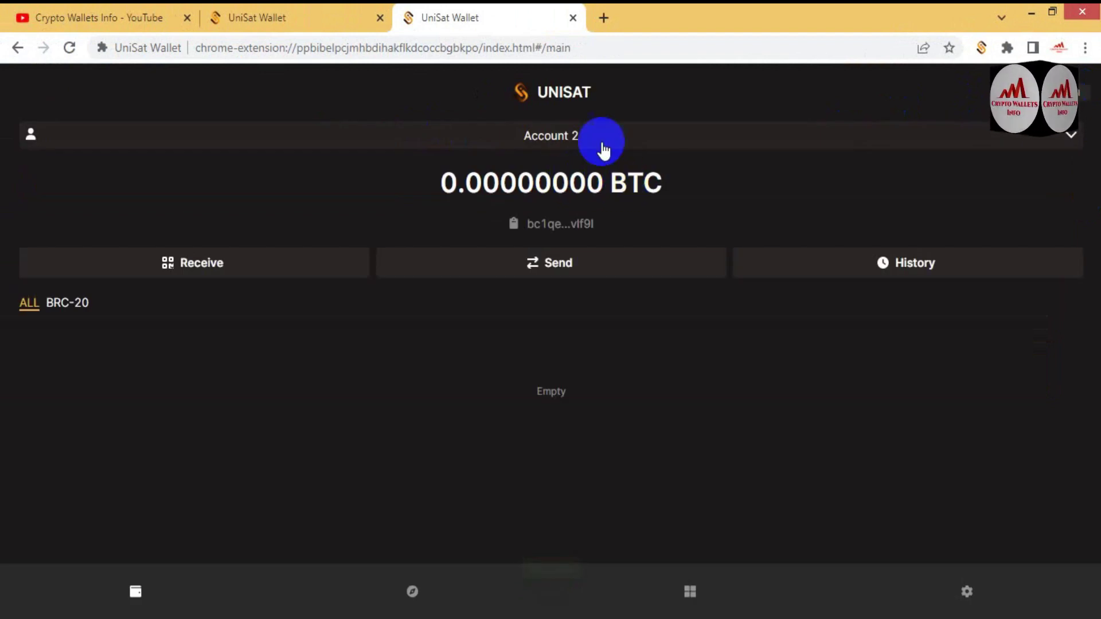
click(563, 138)
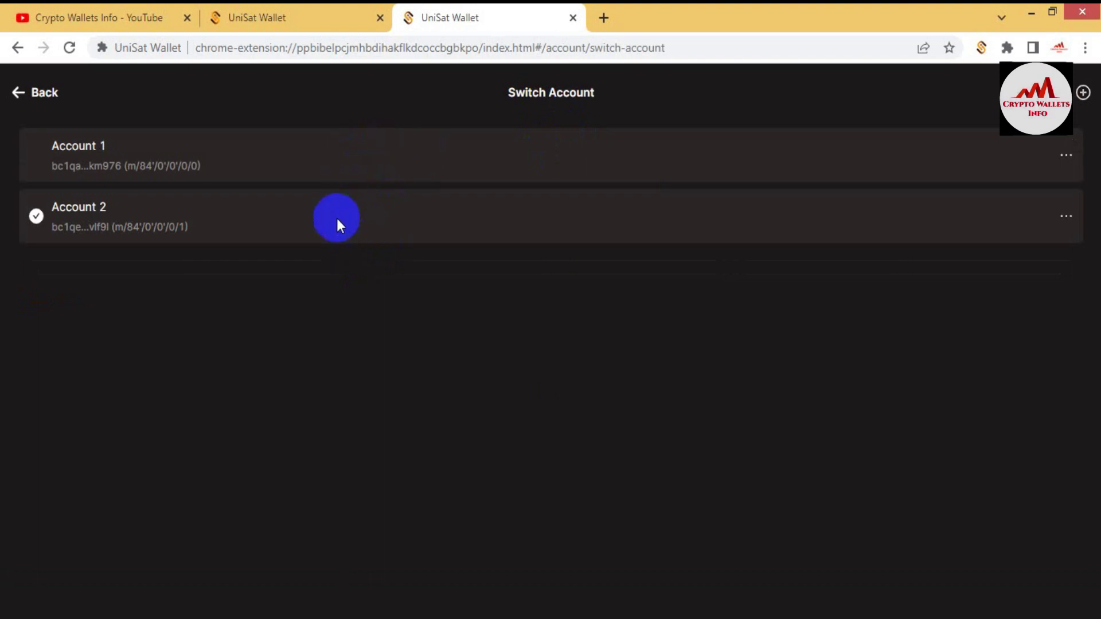
- Create Account 3 with its default name and return to the account list
click(1083, 93)
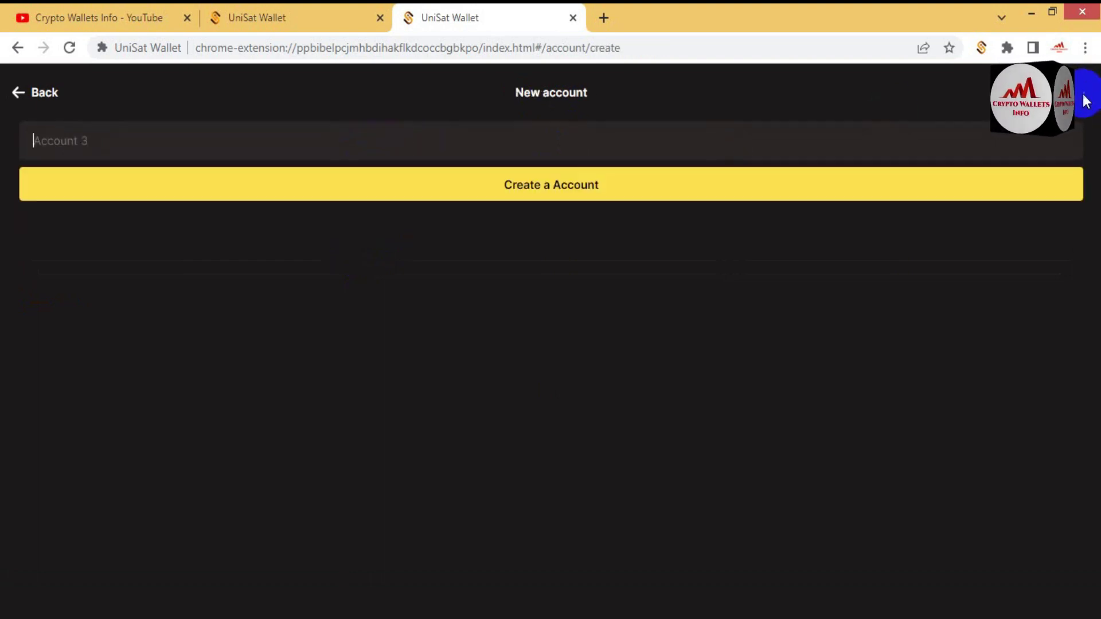
click(626, 182)
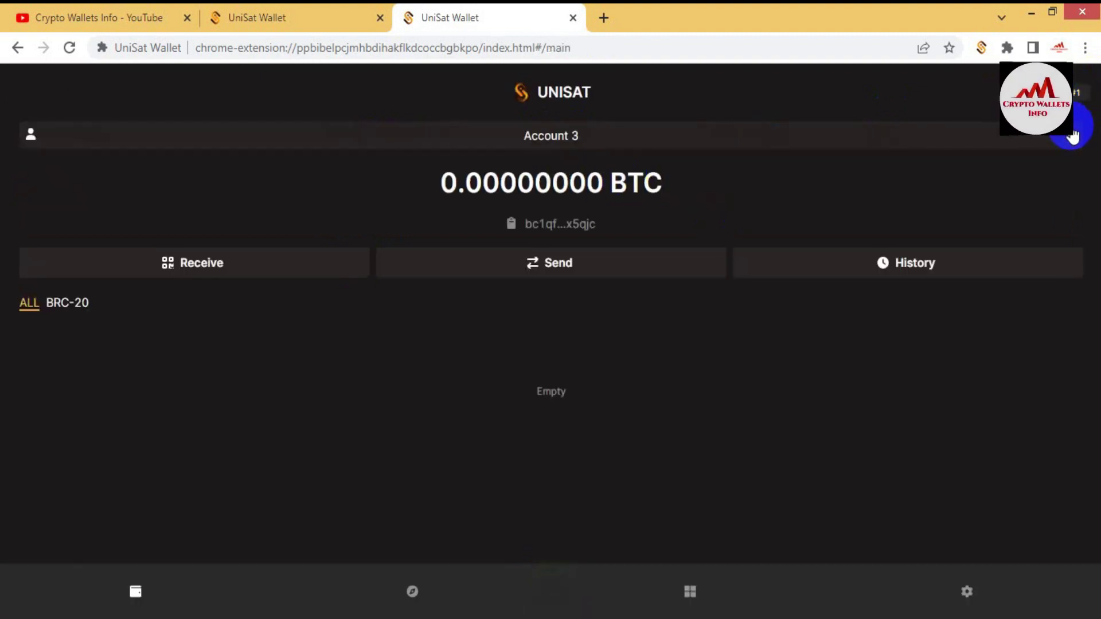
click(1071, 135)
- Create Account 4 with its default name, ending on the four-account list
click(1083, 93)
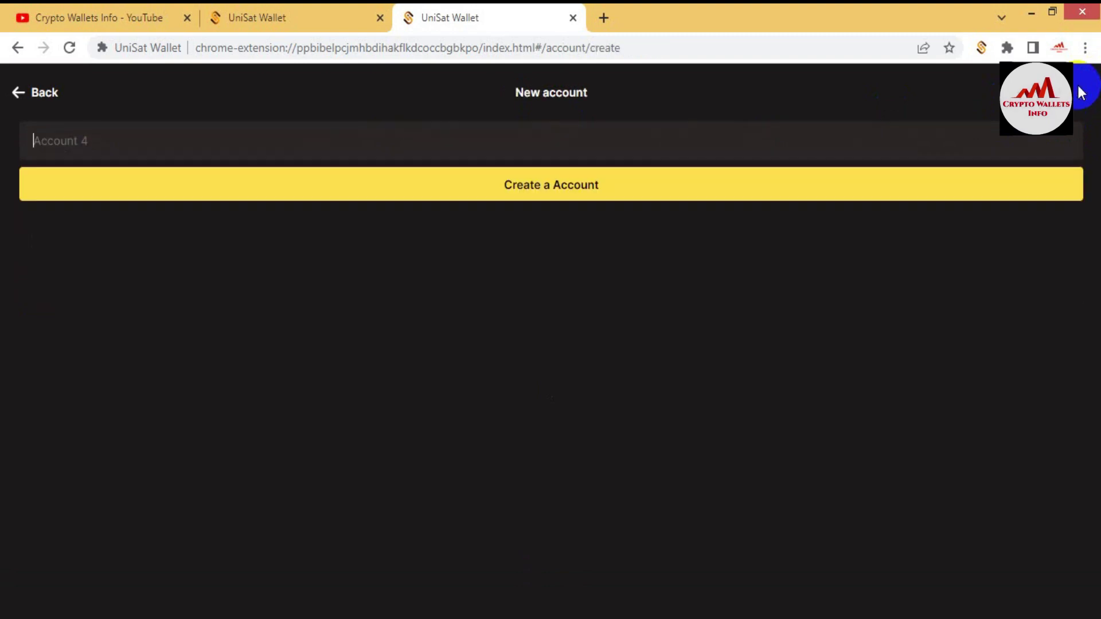
click(826, 192)
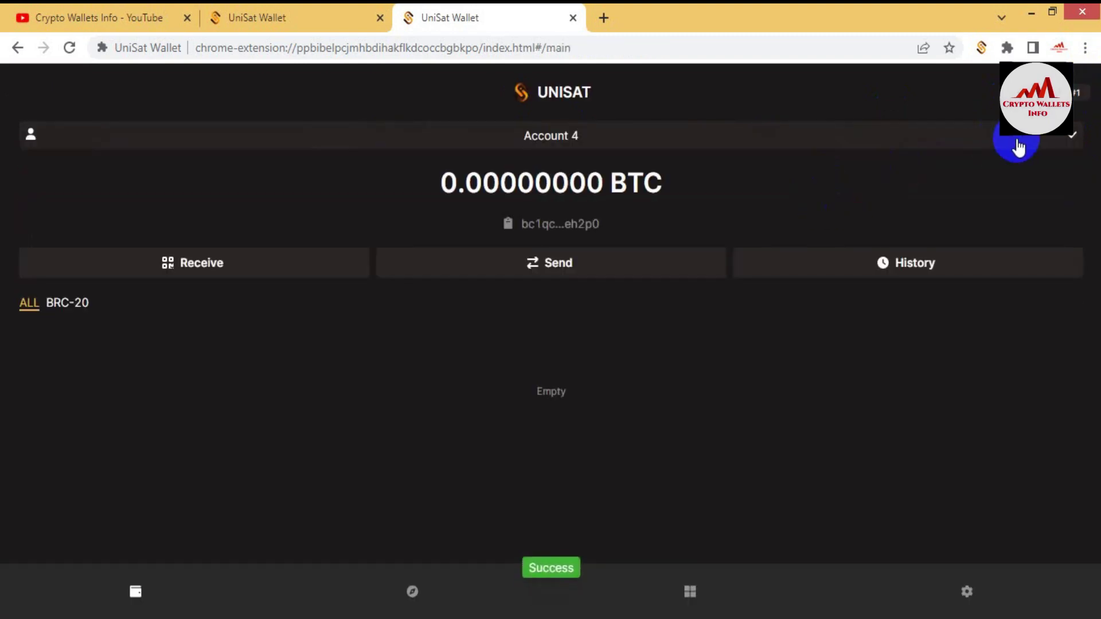
click(1074, 139)
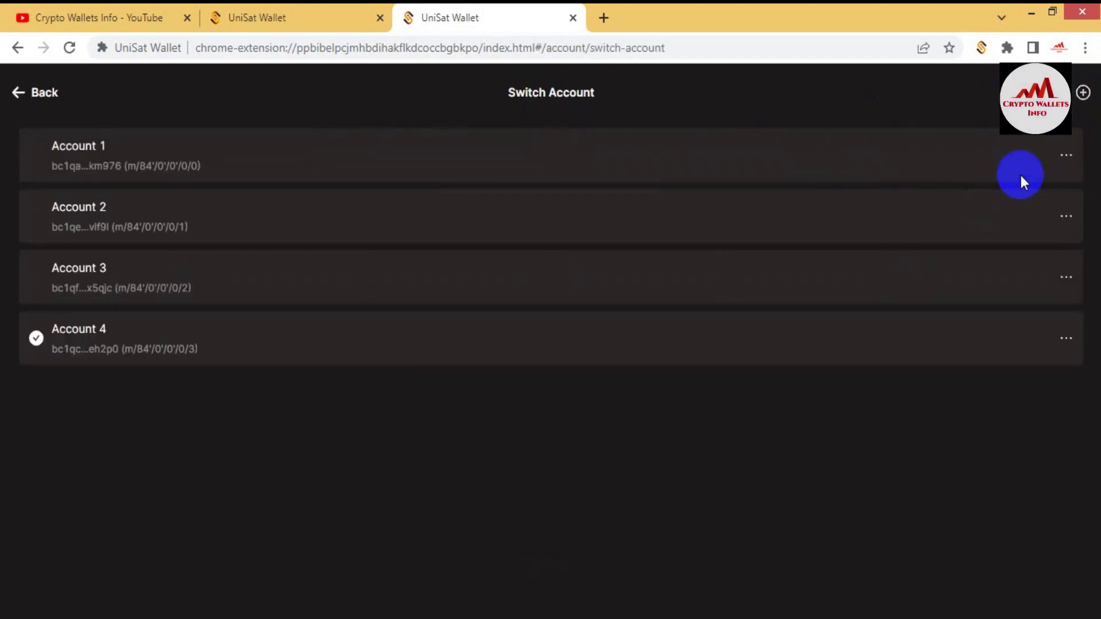
- Create Account 5 with its default name and reopen the Switch Account list
click(1083, 93)
click(818, 192)
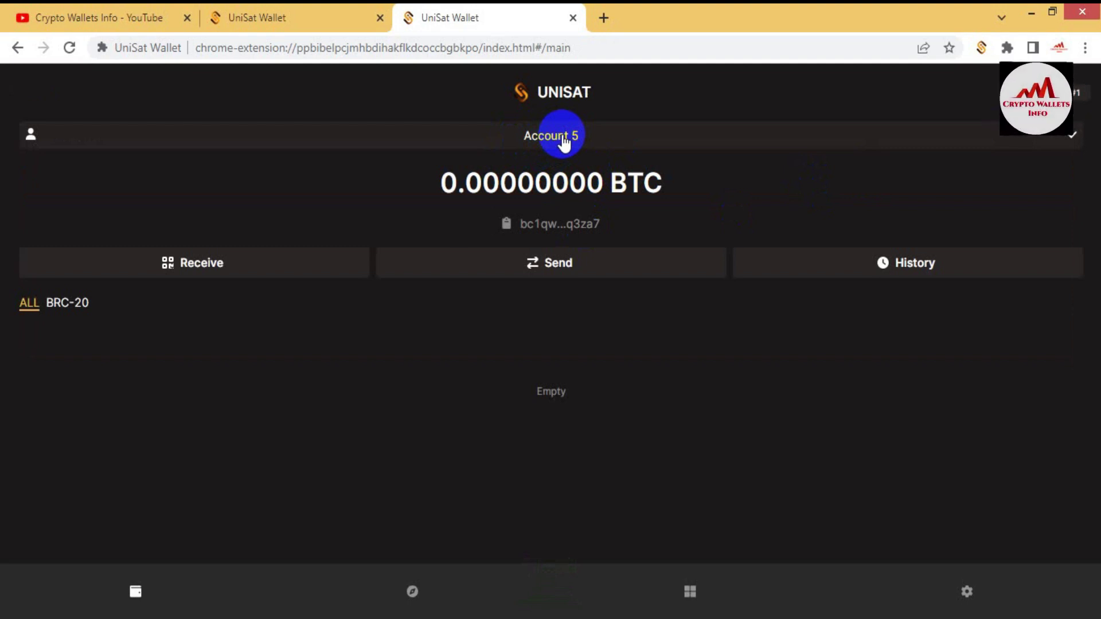
click(363, 138)
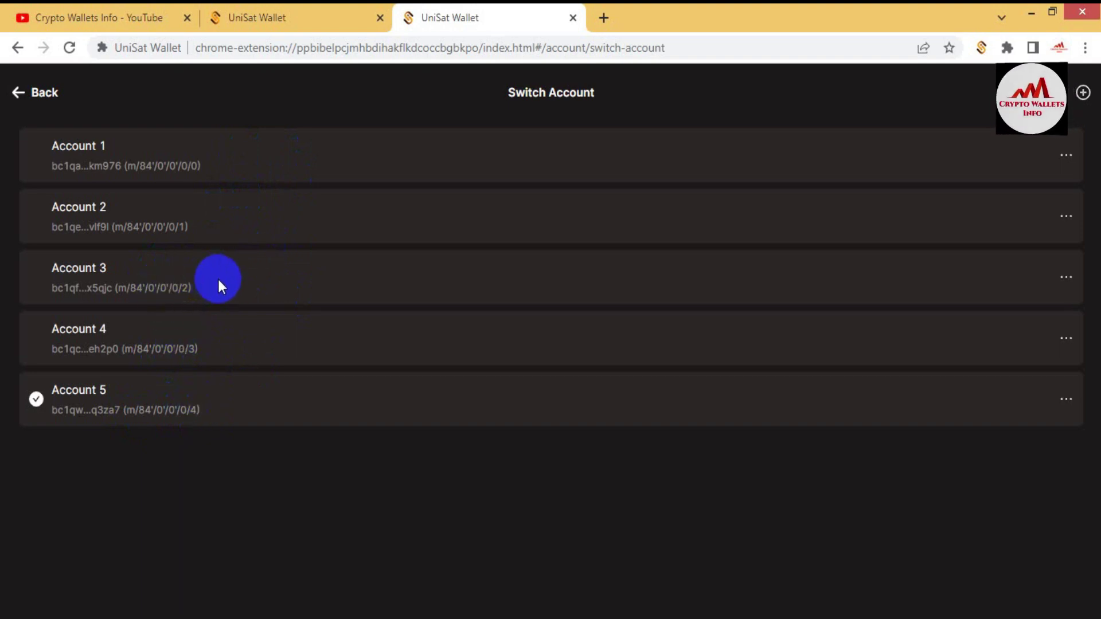
- Select the Account 3 row on the Switch Account page
click(122, 282)
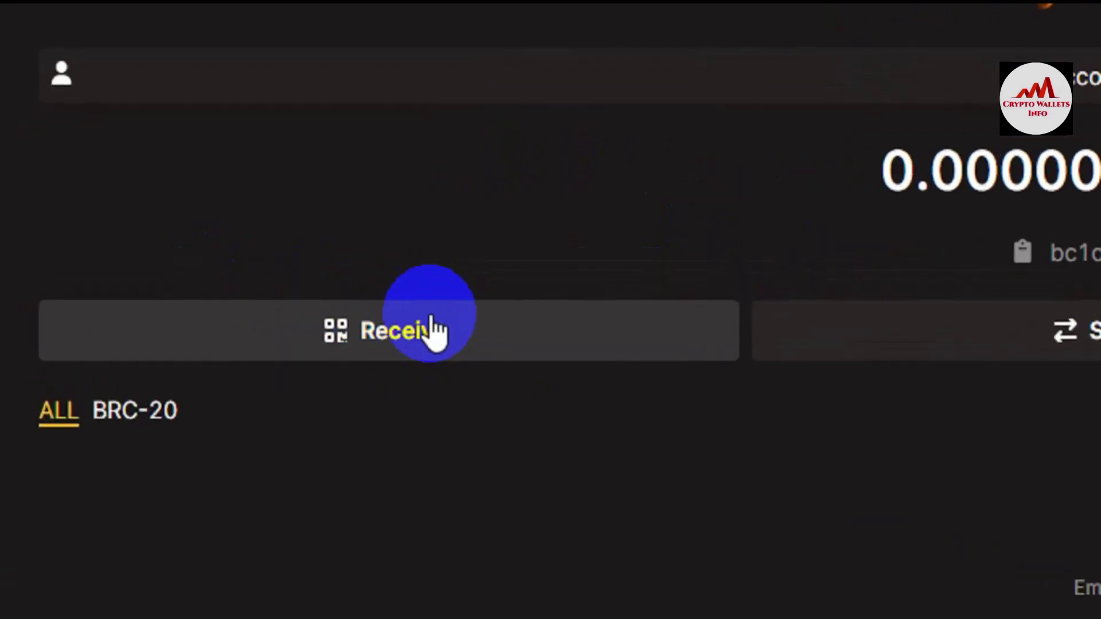
- Open Account 3's Receive page and copy the Bitcoin address under its QR code
click(426, 333)
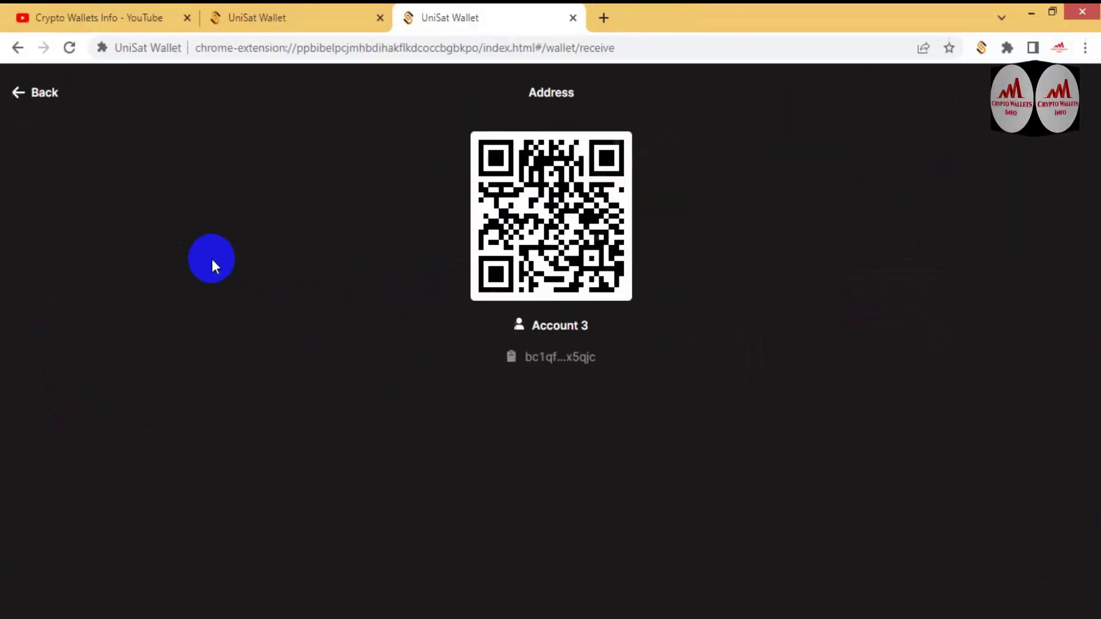
click(557, 361)
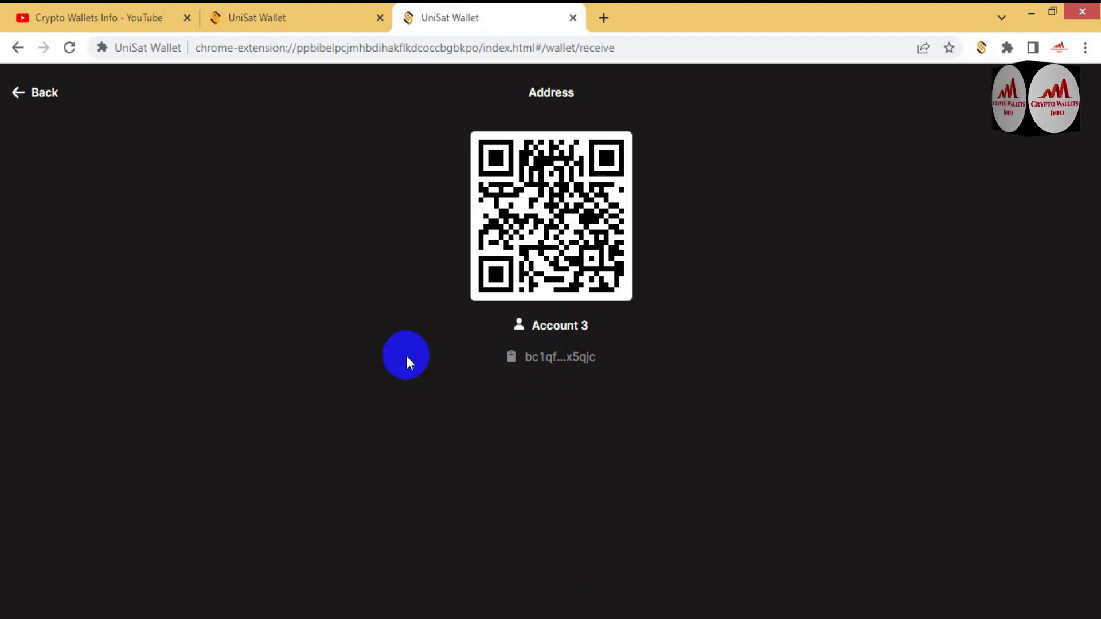
- Go back from Account 3's receive Address page to its main wallet page
click(23, 91)
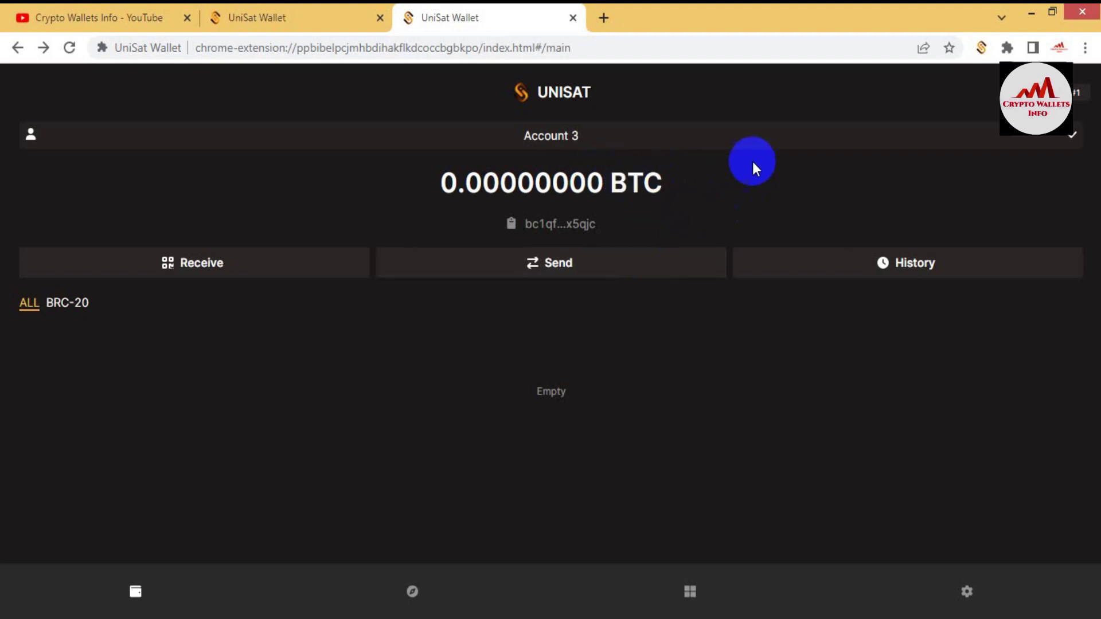
- Create Account 6 and Account 7 with default names, then confirm the list shows seven accounts
click(531, 140)
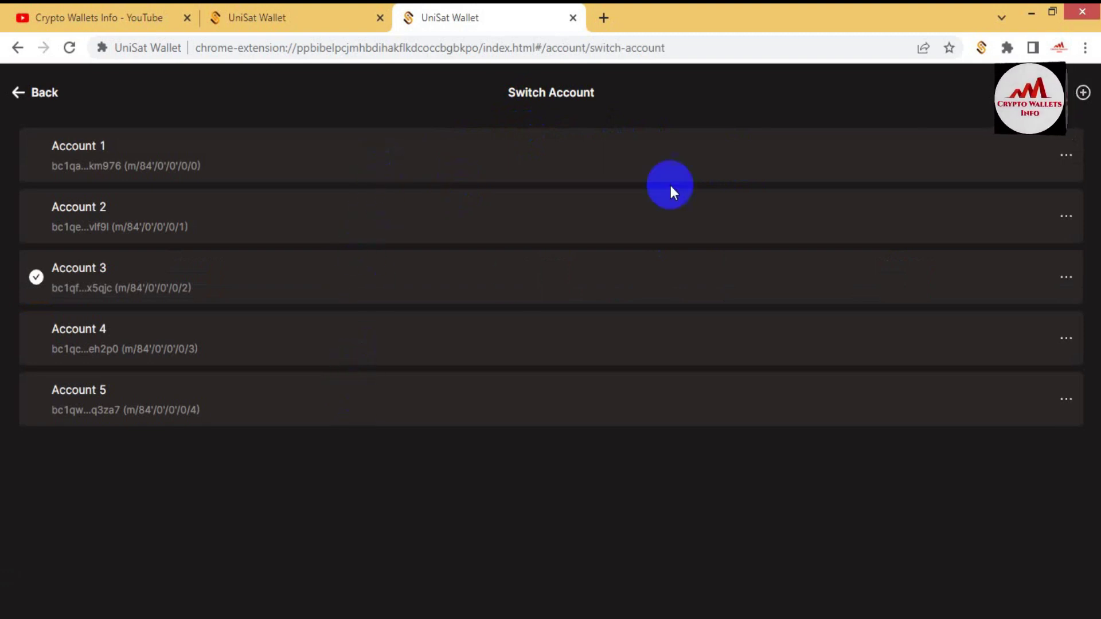
click(1083, 93)
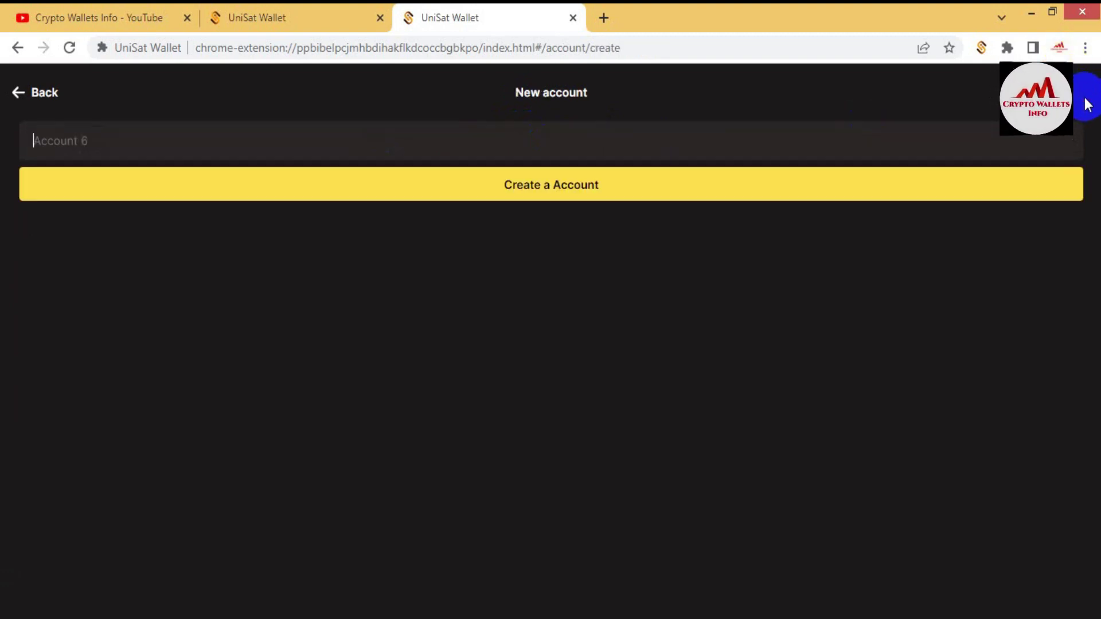
click(738, 188)
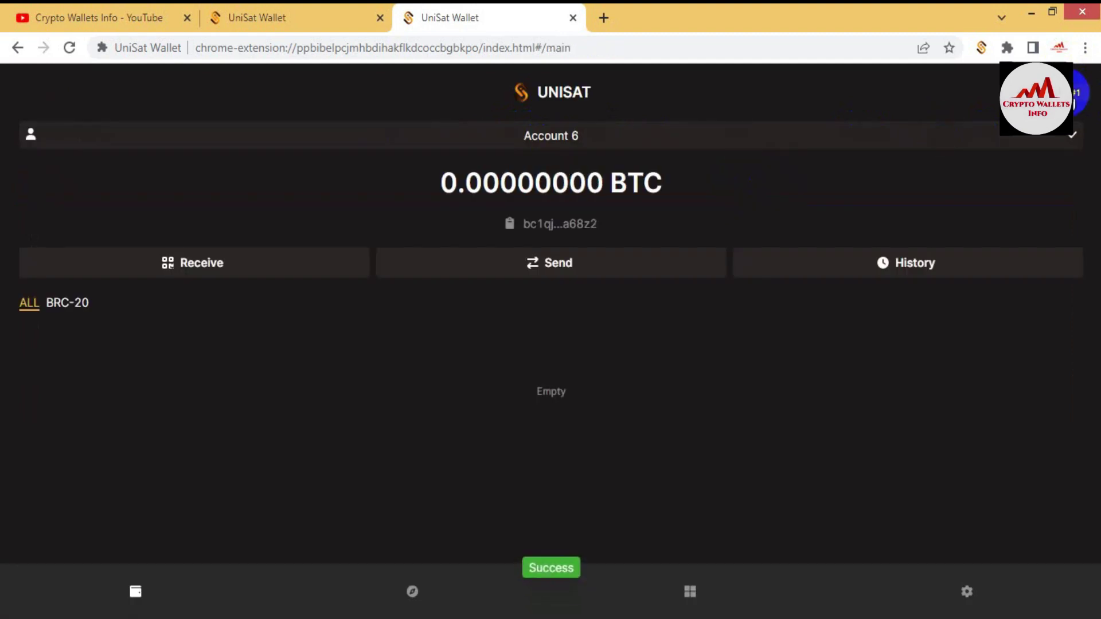
click(976, 133)
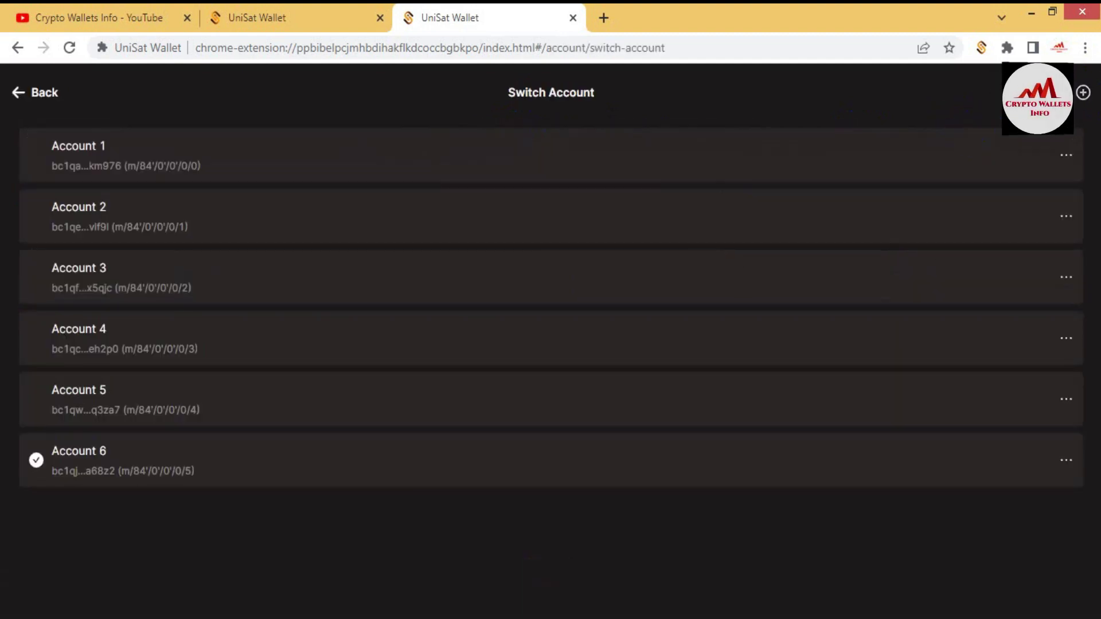
click(1084, 92)
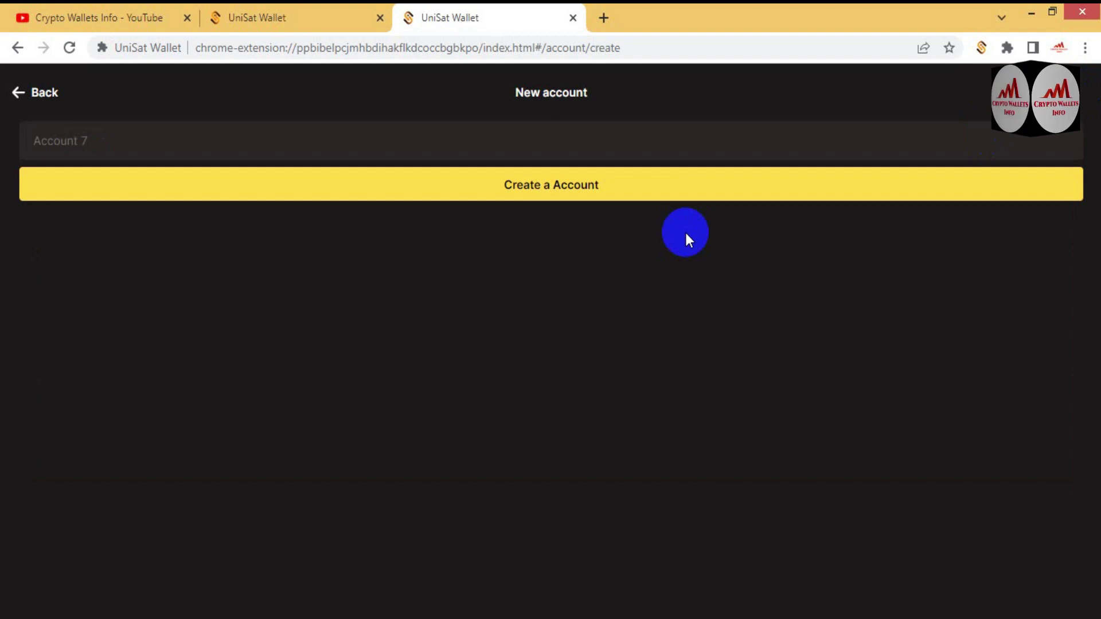
click(589, 184)
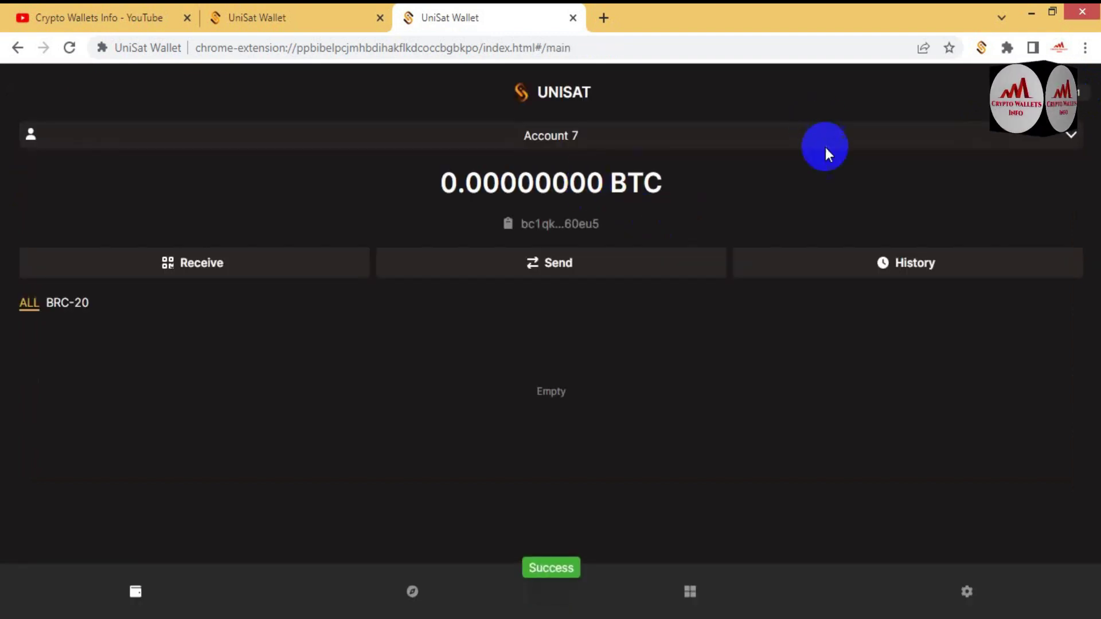
click(805, 139)
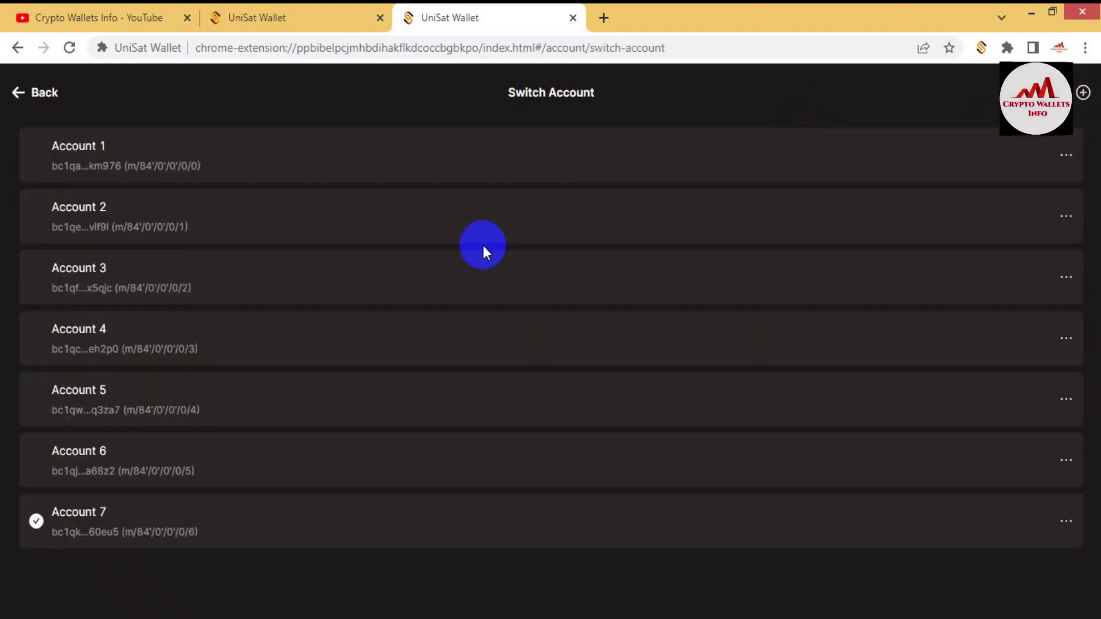